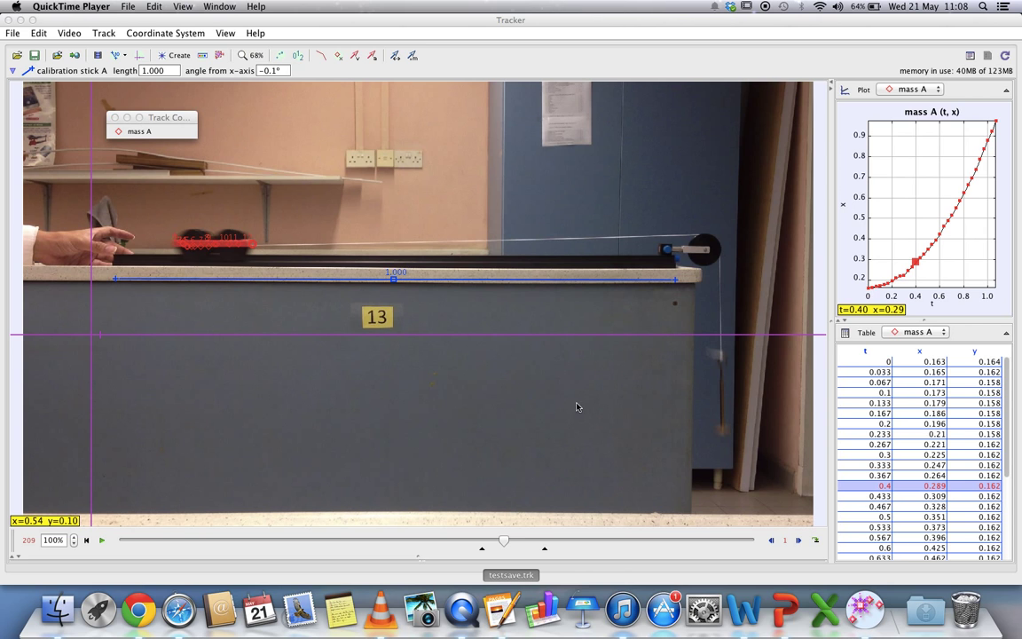
# - Step the video forward to frame 223, at t=0.87 near the end of the cart's run
pyautogui.click(797, 540)
pyautogui.click(797, 540)
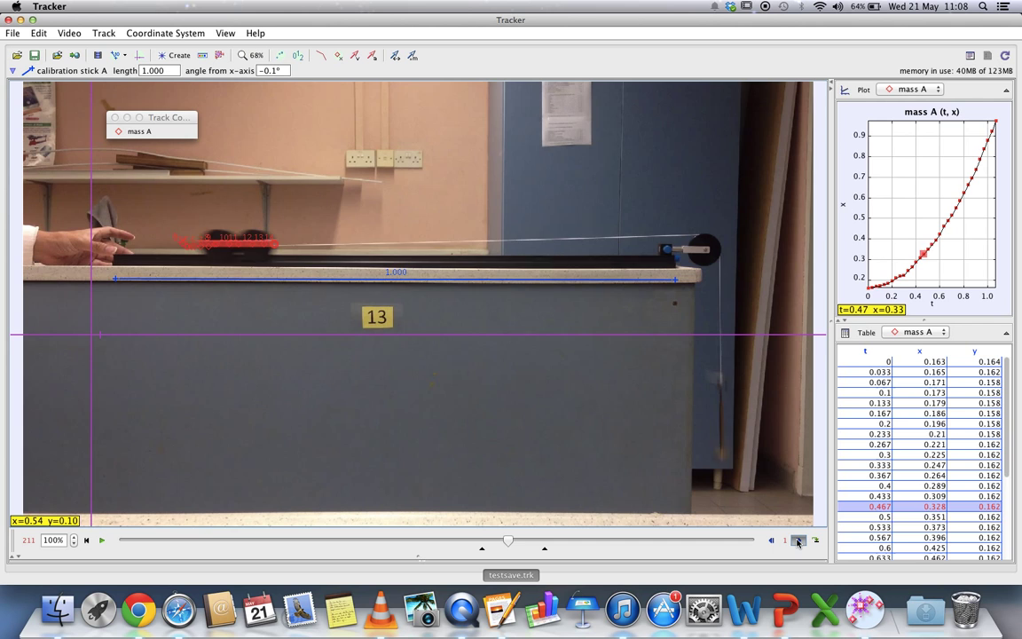
pyautogui.moveTo(798, 540); pyautogui.dragTo(797, 540)
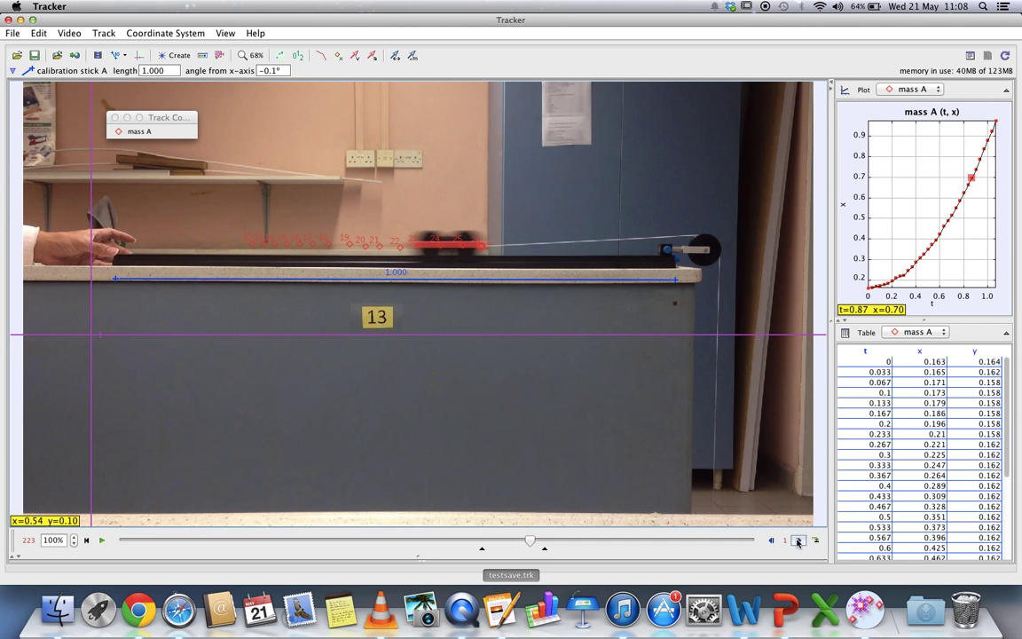
# - Save the project to Downloads as a new .trk named with the student's ID and name
pyautogui.click(13, 35)
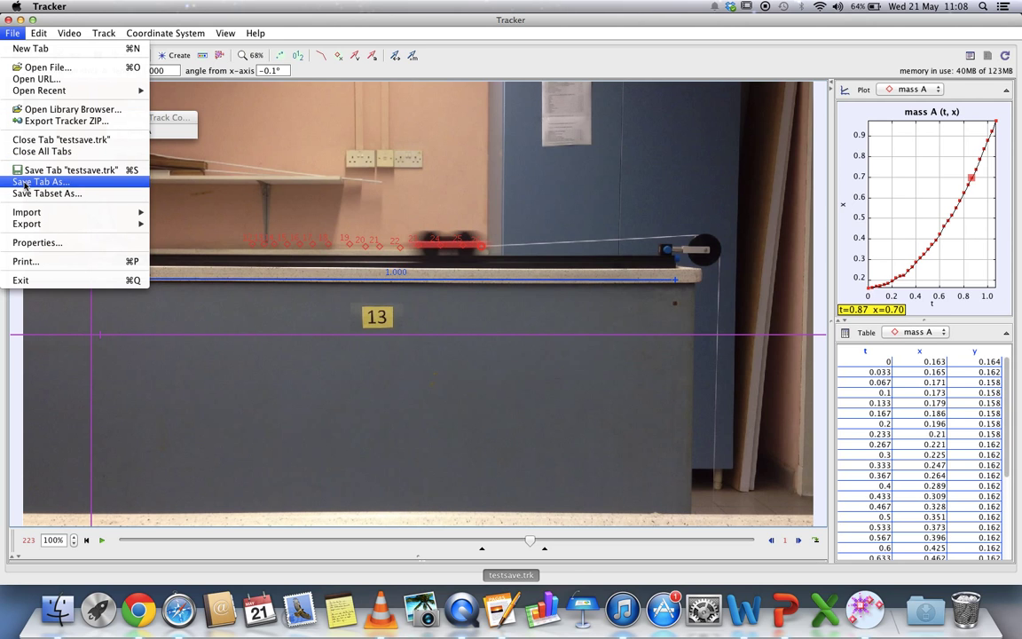
pyautogui.click(26, 181)
pyautogui.click(432, 207)
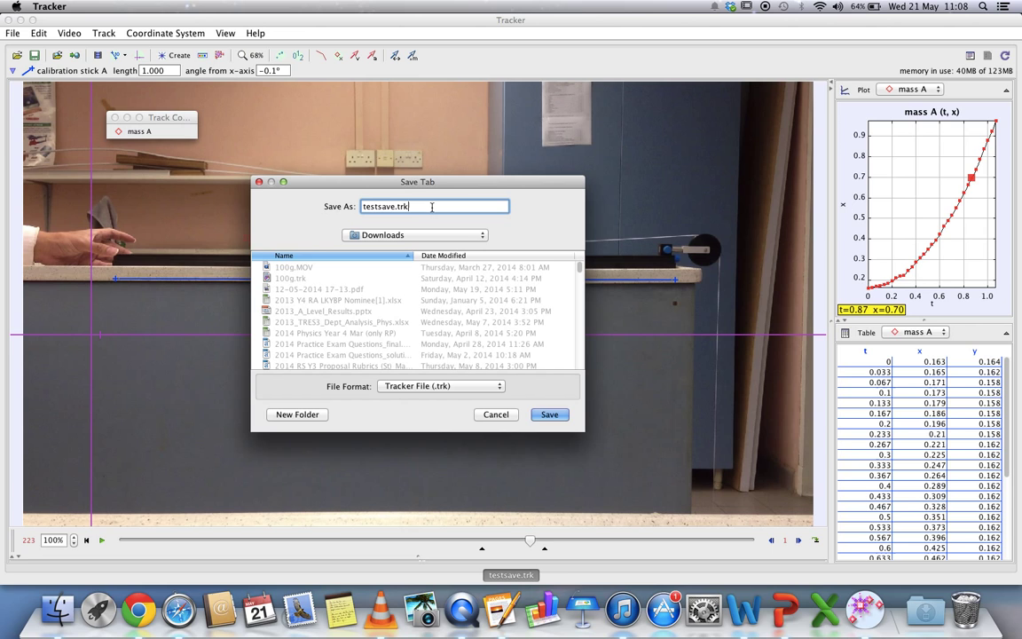
pyautogui.press('BackSpace')
pyautogui.press('BackSpace')
pyautogui.press('BackSpace')
pyautogui.press('BackSpace')
pyautogui.press('BackSpace')
pyautogui.press('BackSpace')
pyautogui.press('BackSpace')
pyautogui.press('BackSpace')
pyautogui.press('BackSpace')
pyautogui.press('BackSpace')
pyautogui.press('BackSpace')
pyautogui.press('BackSpace')
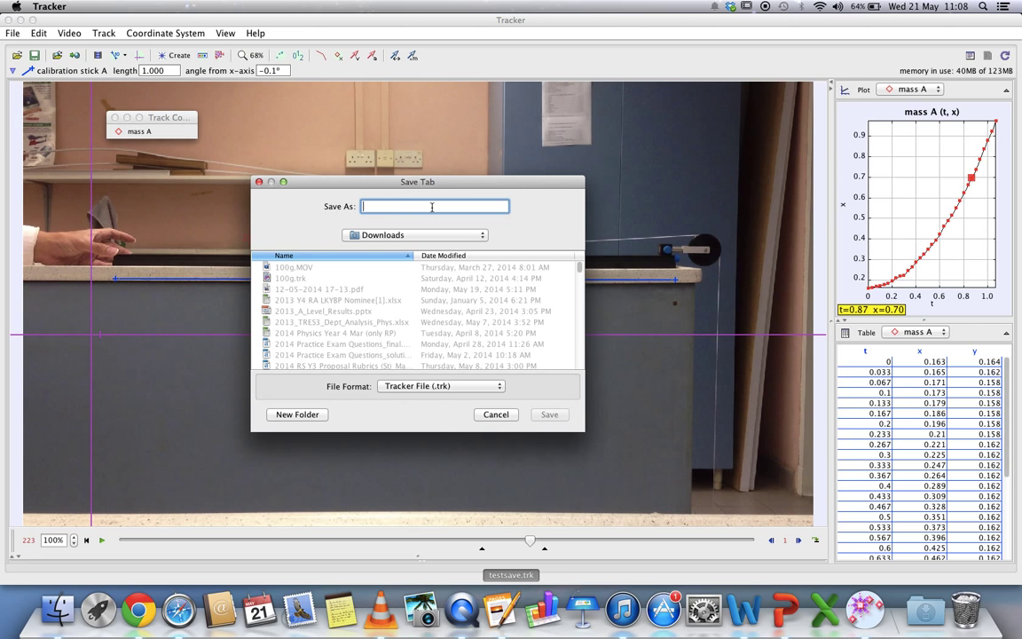
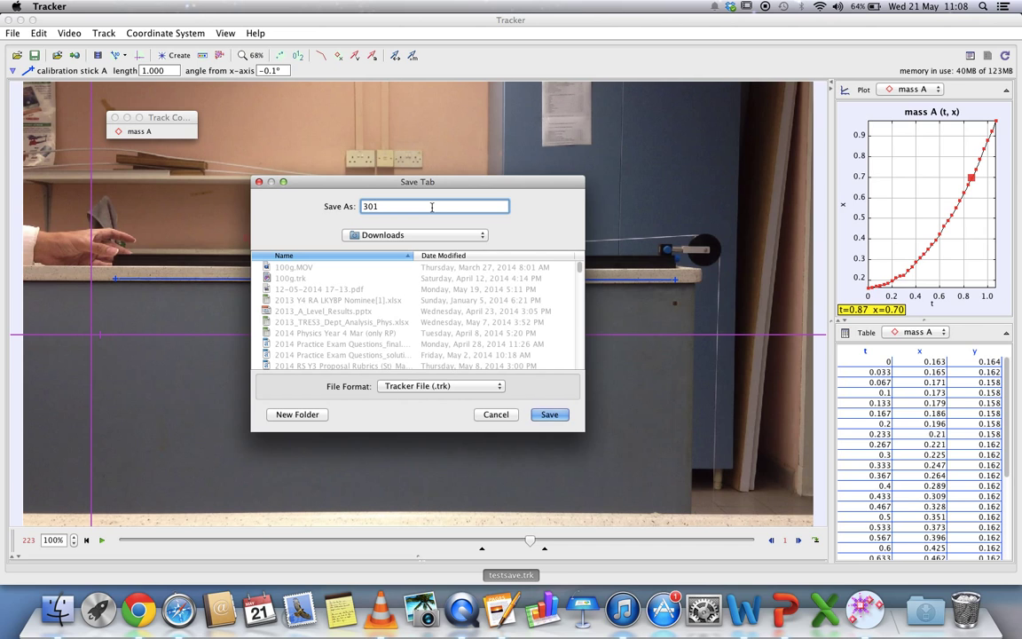
pyautogui.click(547, 415)
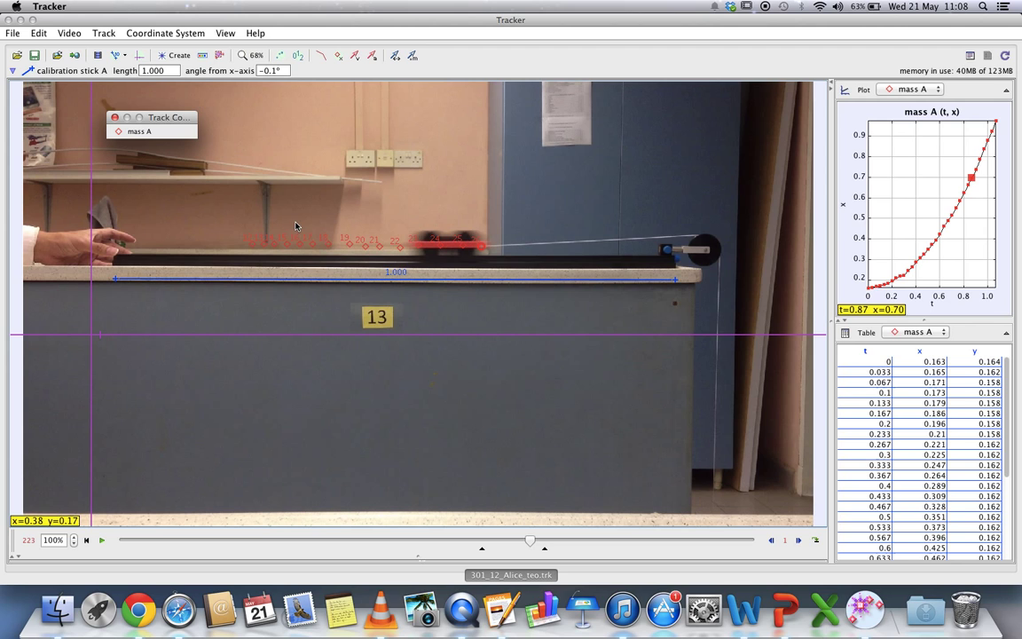
# - Start an Export Tracker ZIP and enter the student-named project name as the export name
pyautogui.click(14, 34)
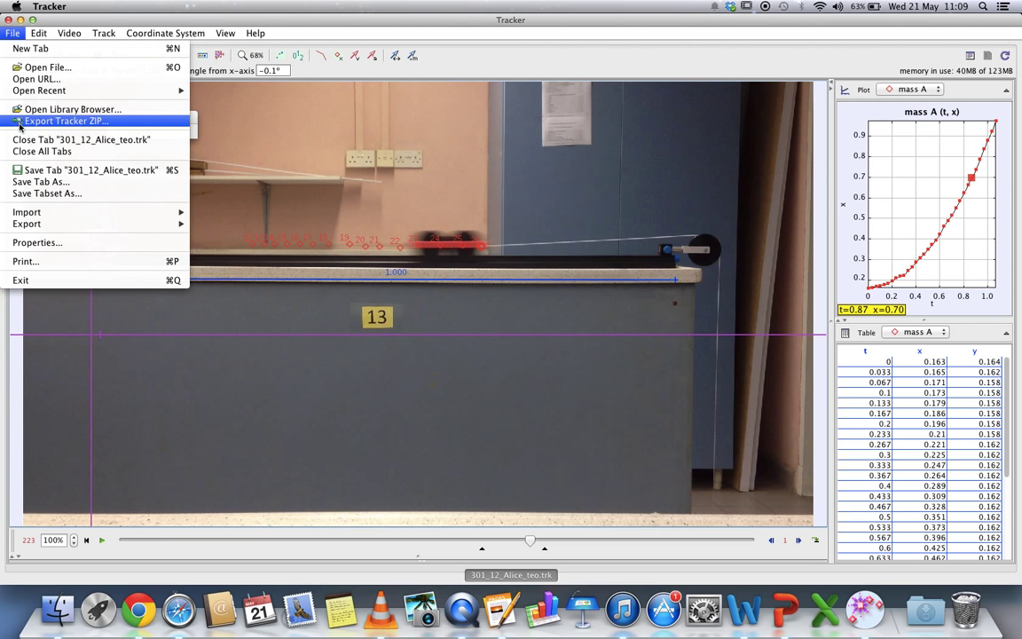
pyautogui.click(74, 122)
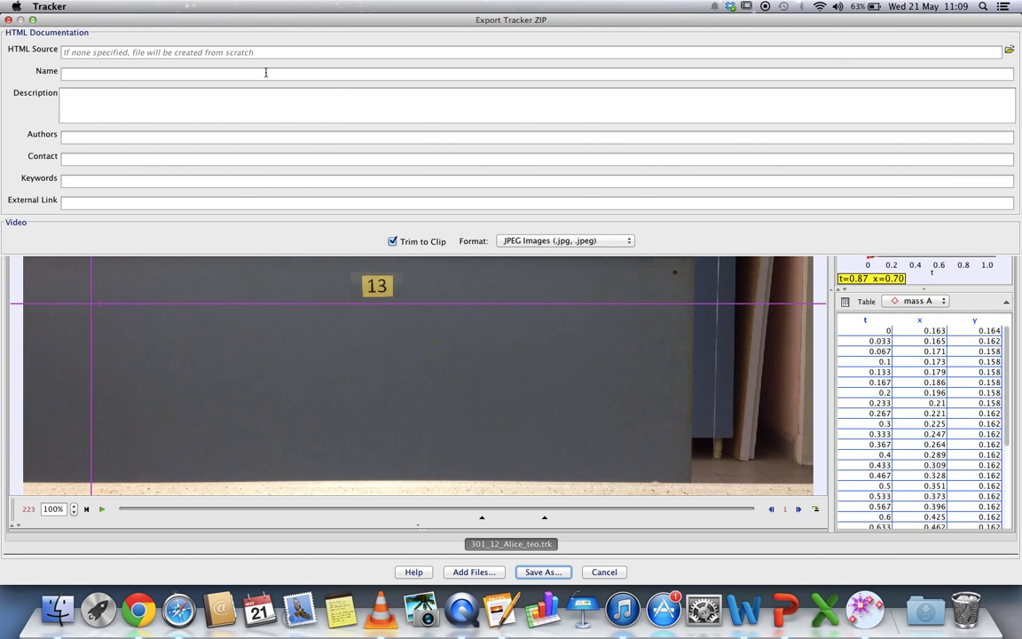
pyautogui.click(196, 72)
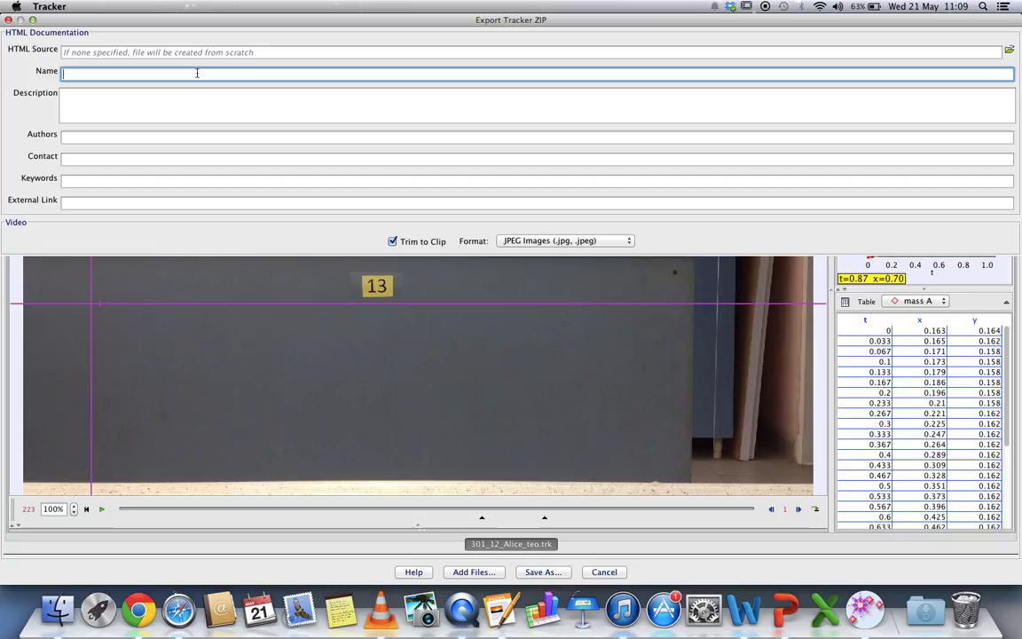
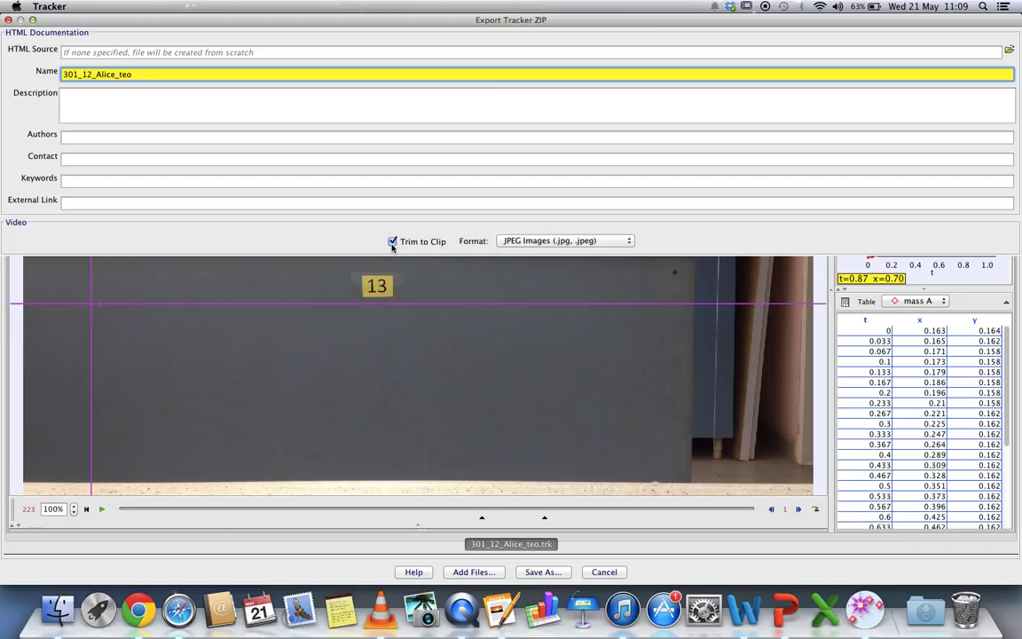
# - Set the ZIP's video format to QuickTime Movie (.mov) and bring up its save dialog
pyautogui.click(542, 241)
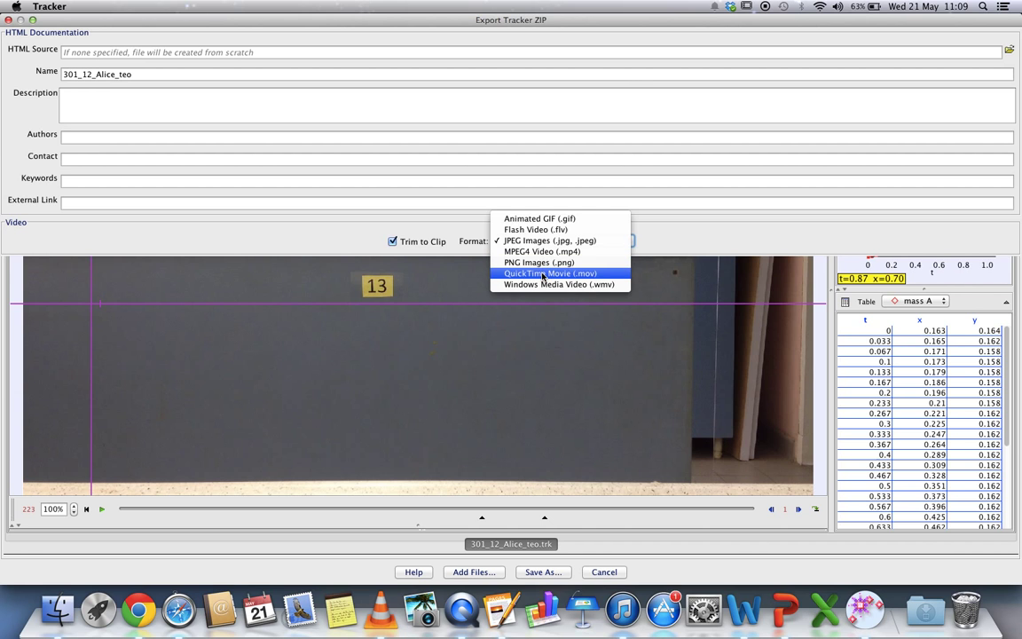
pyautogui.click(543, 275)
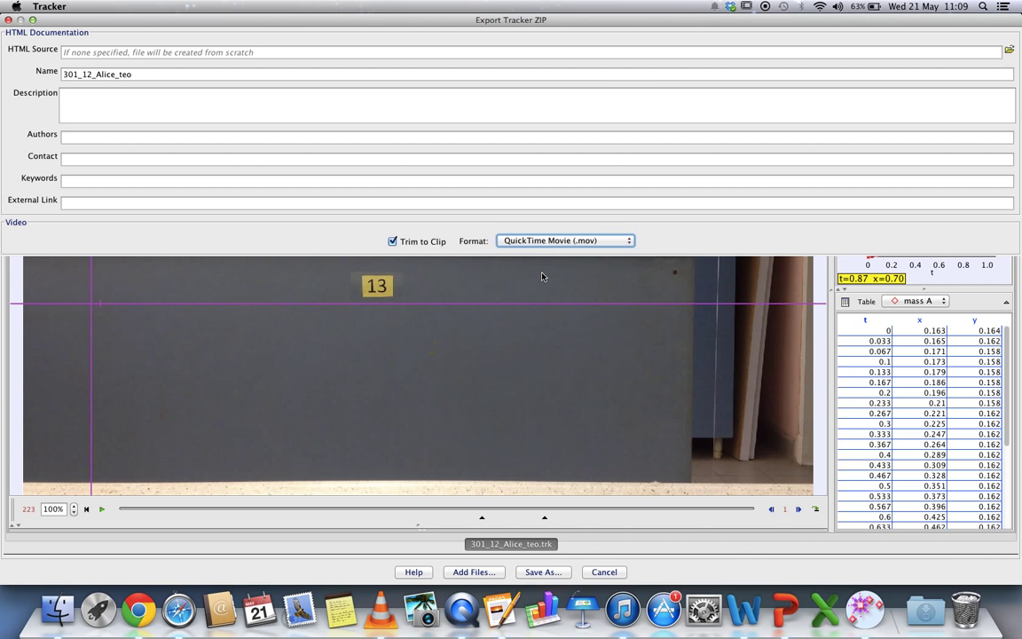
pyautogui.click(541, 571)
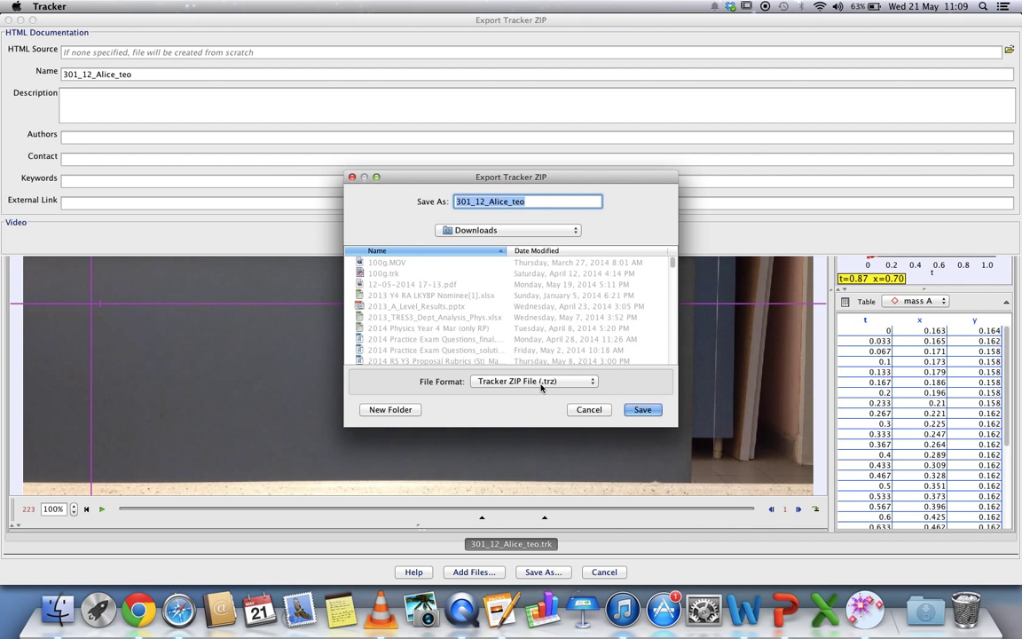
# - Save the export to Downloads as a Tracker ZIP File (.trz)
pyautogui.click(640, 409)
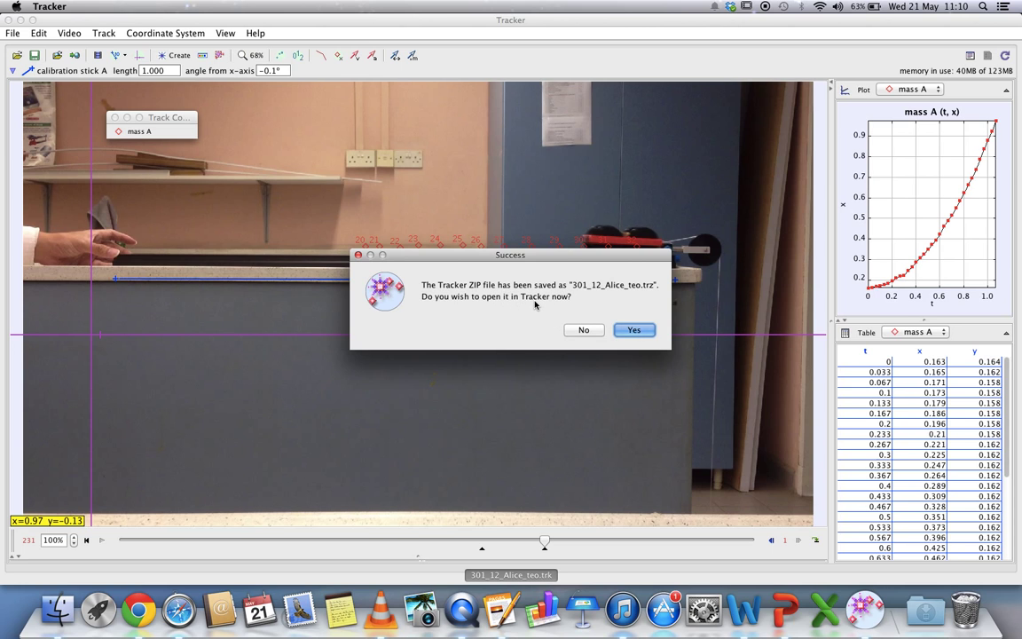
# - Answer No to opening the ZIP, dismiss the Out of Memory alert, and exit Tracker
pyautogui.click(582, 331)
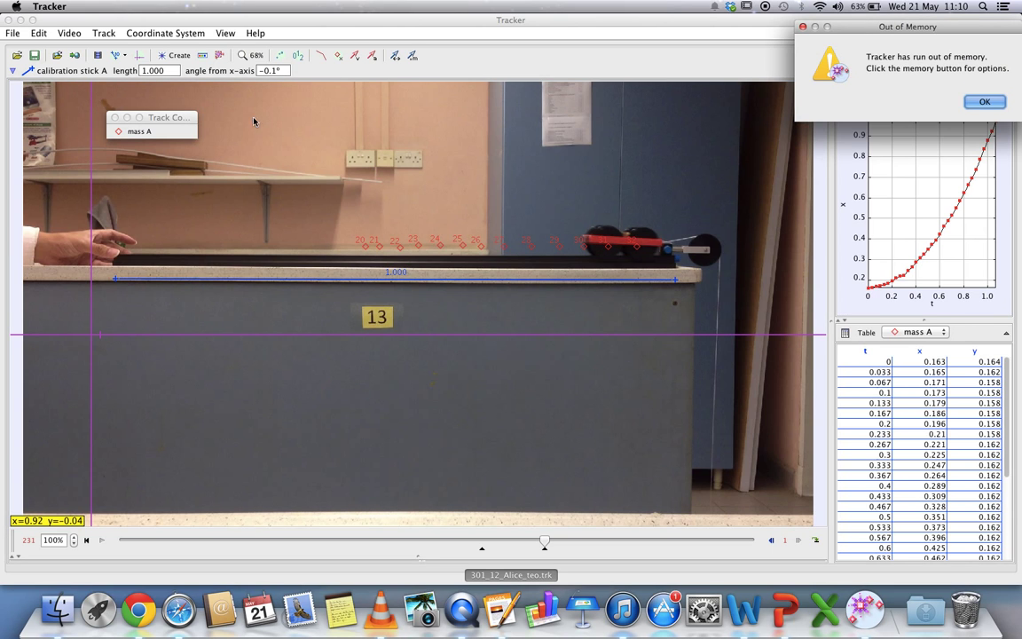
pyautogui.press('Return')
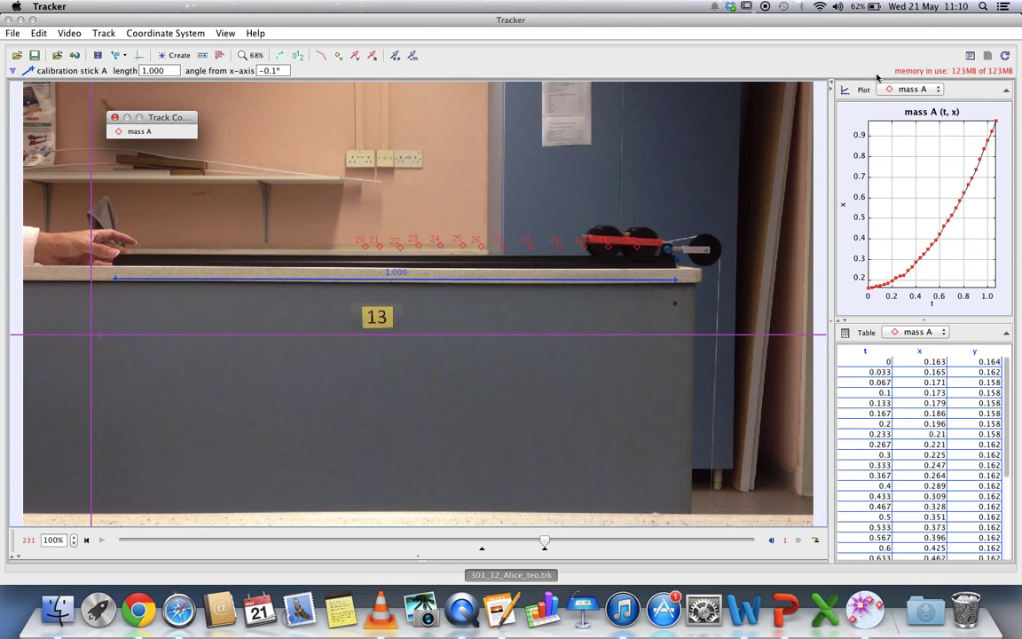
pyautogui.click(13, 34)
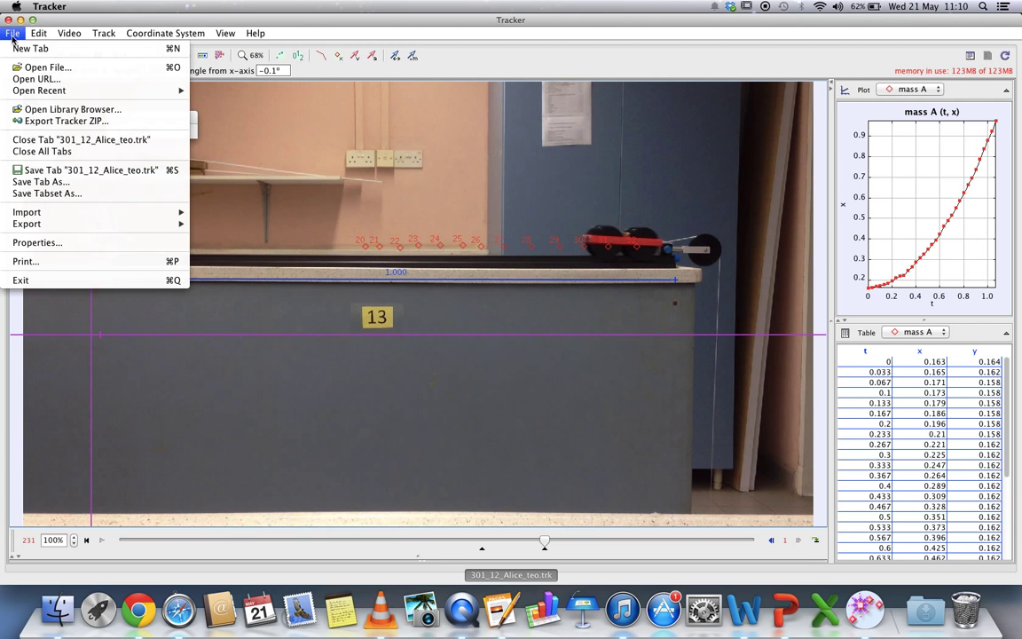
pyautogui.click(25, 282)
# - Relaunch Tracker from Launchpad, move its window aside, and show the Downloads stack
pyautogui.click(116, 618)
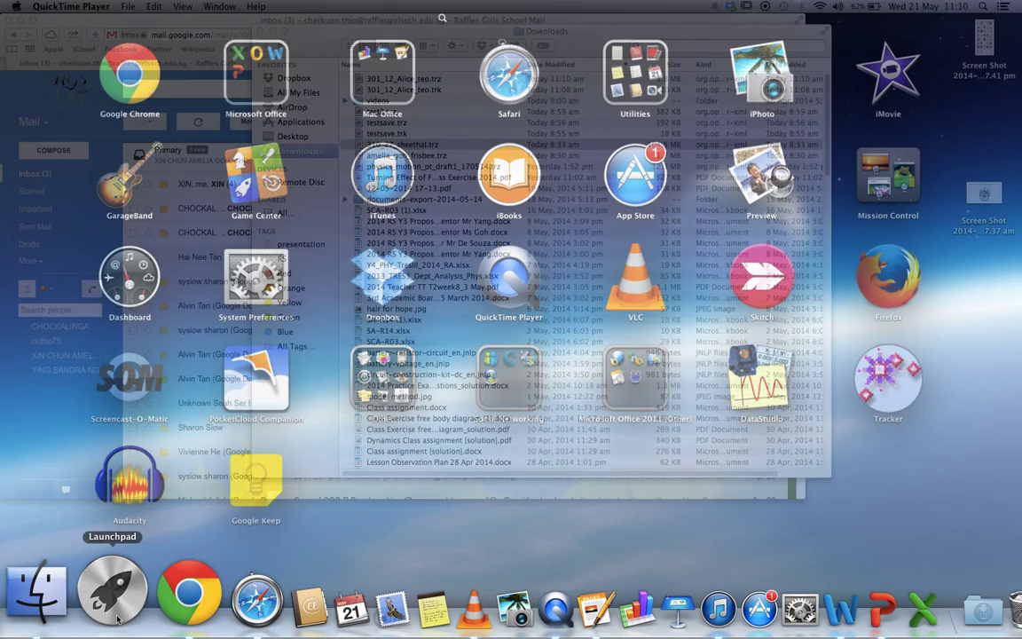
pyautogui.click(878, 373)
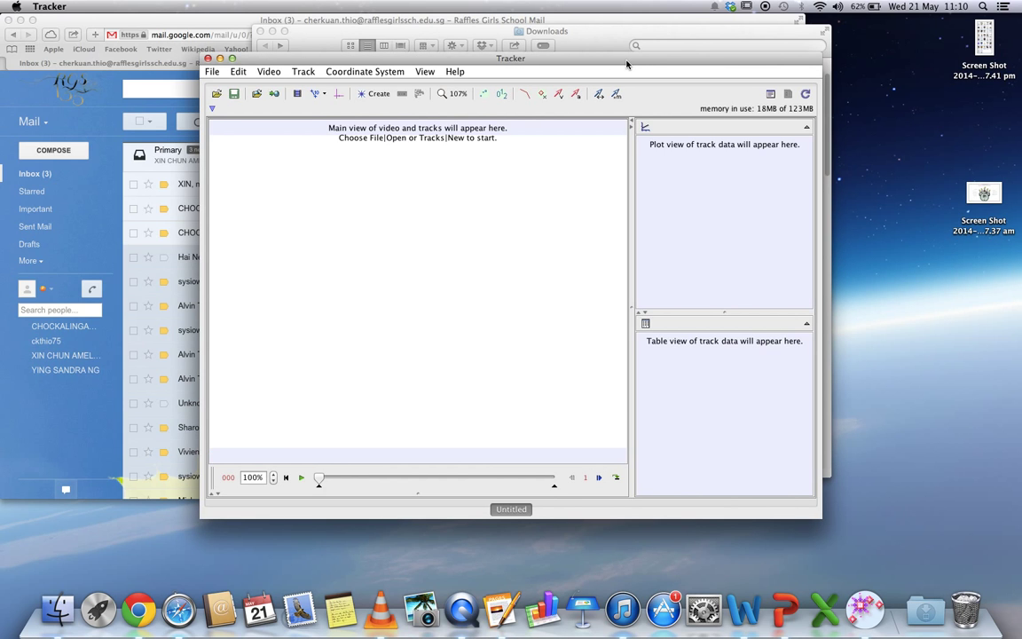
pyautogui.moveTo(626, 63); pyautogui.dragTo(546, 101)
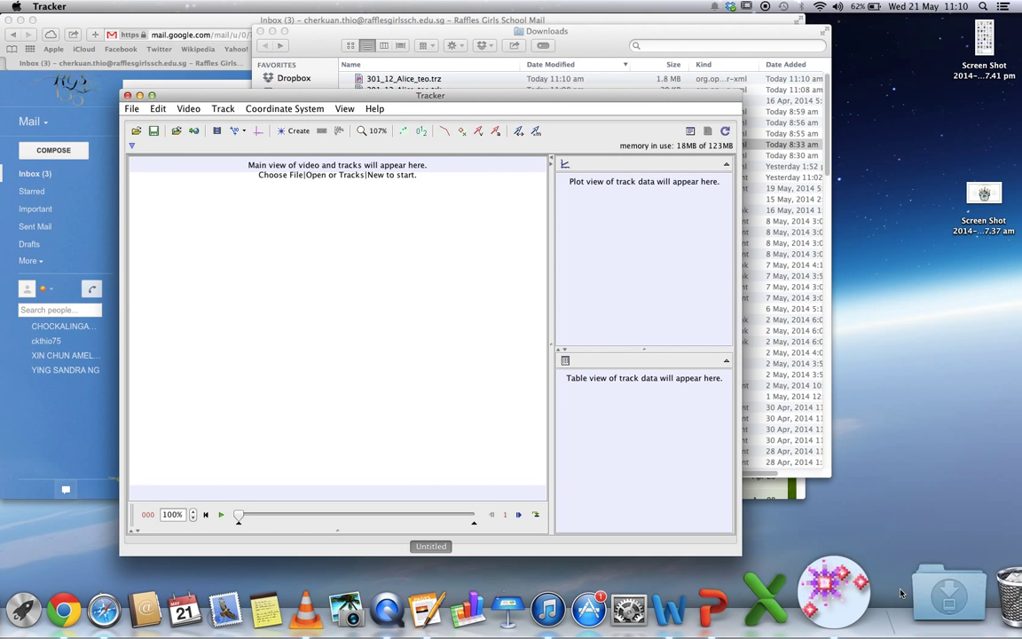
pyautogui.click(925, 608)
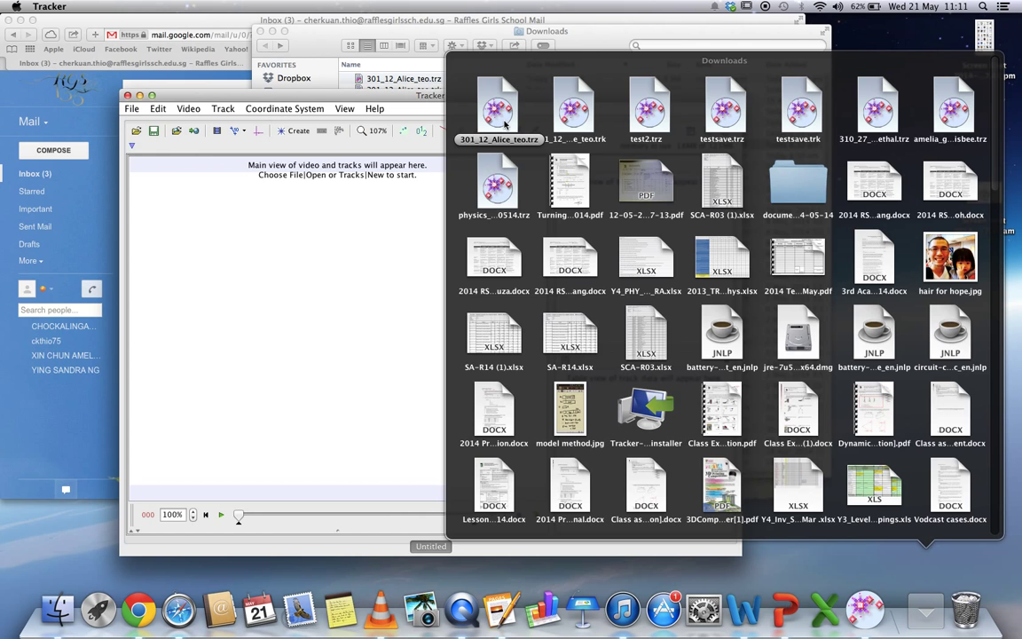
# - Drop the exported .trz onto Tracker, maximise the window, and widen the plot and table panel
pyautogui.moveTo(504, 124); pyautogui.dragTo(360, 285)
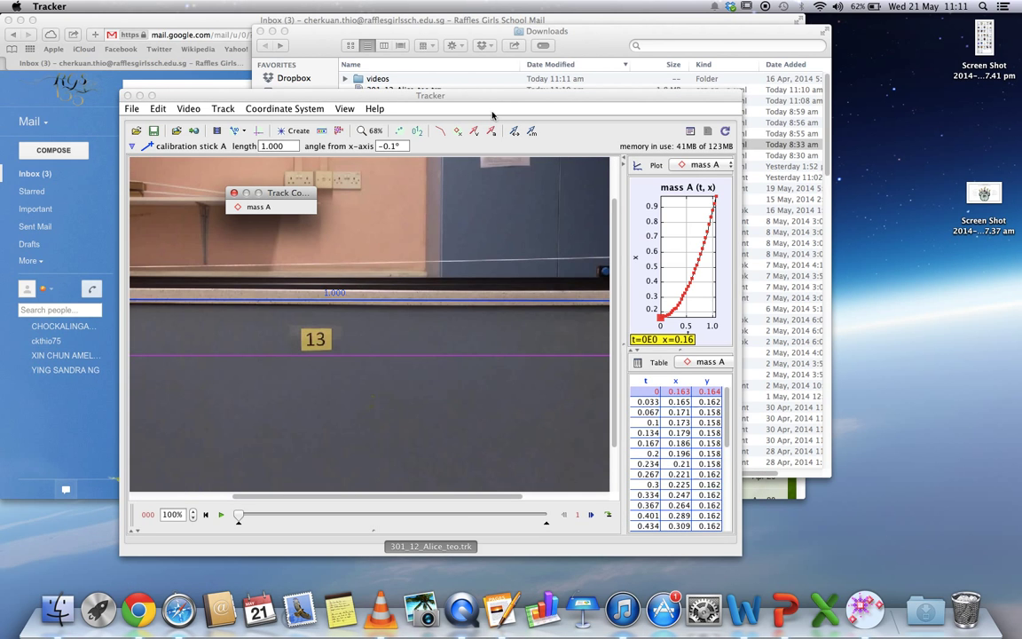
pyautogui.click(150, 95)
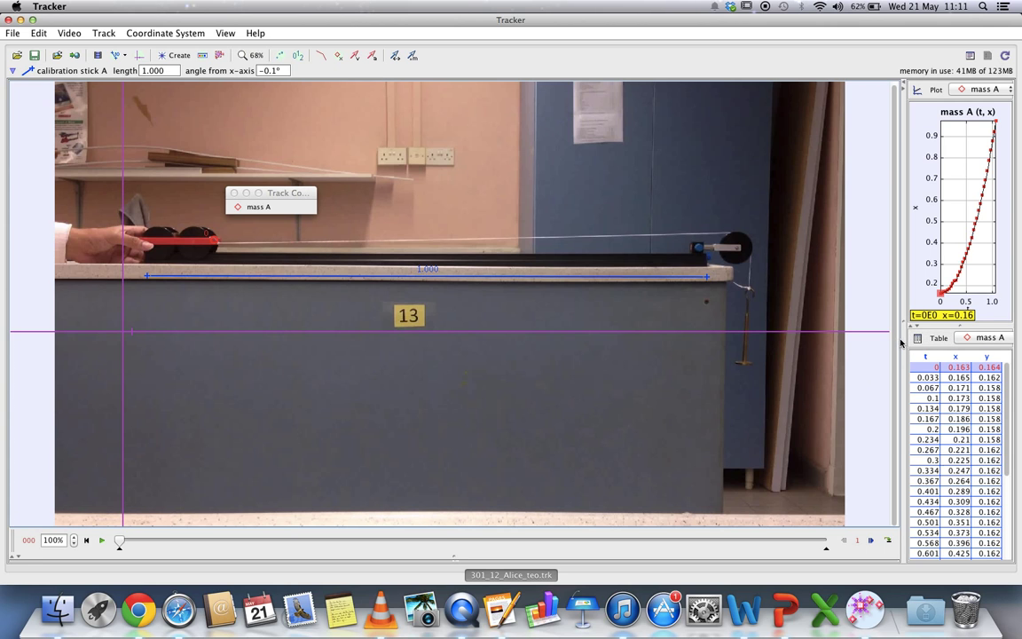
pyautogui.moveTo(900, 339); pyautogui.dragTo(815, 342)
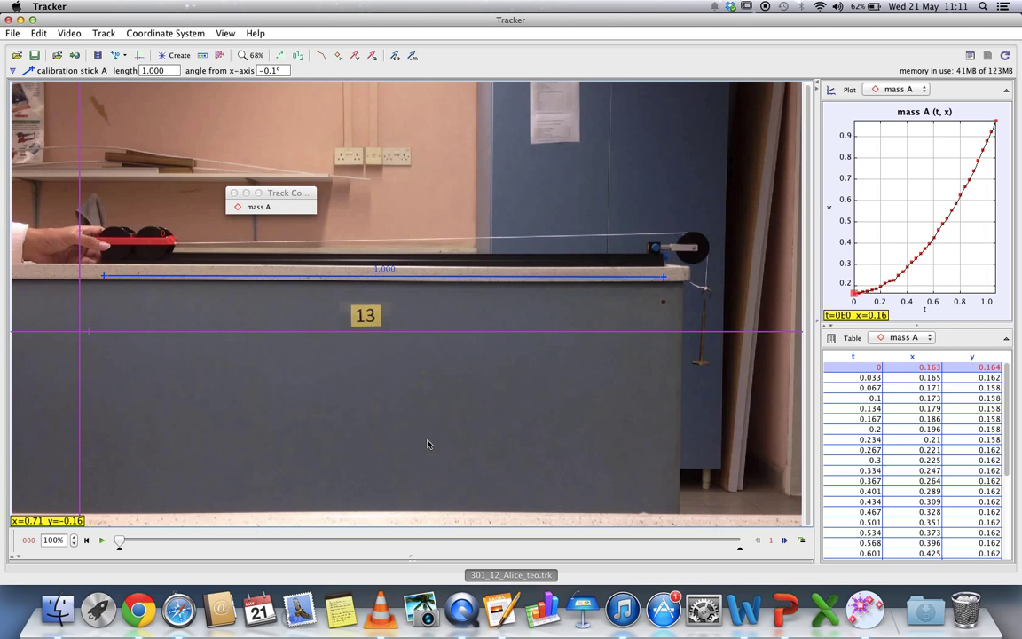